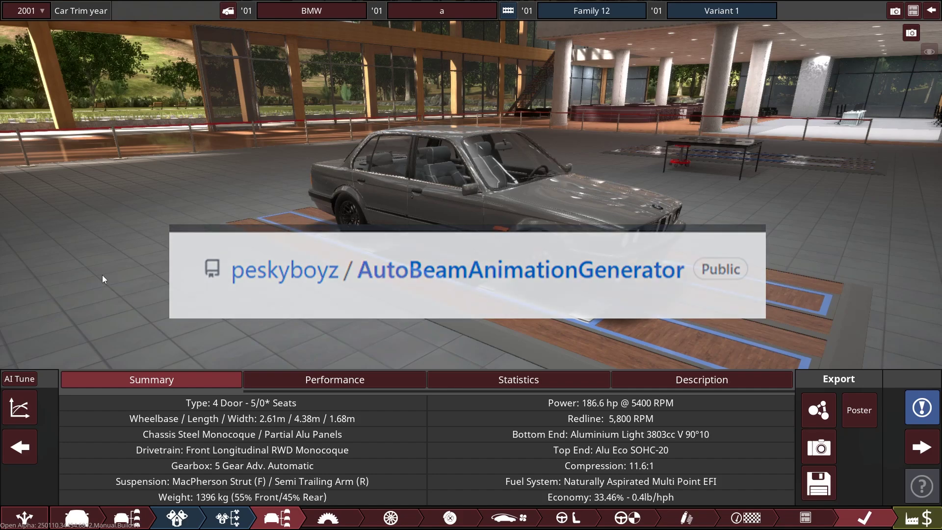
# Switch from the Automation summary screen to the AutoBeam Animation Generator window
pyautogui.hotkey('alt', 'Tab')
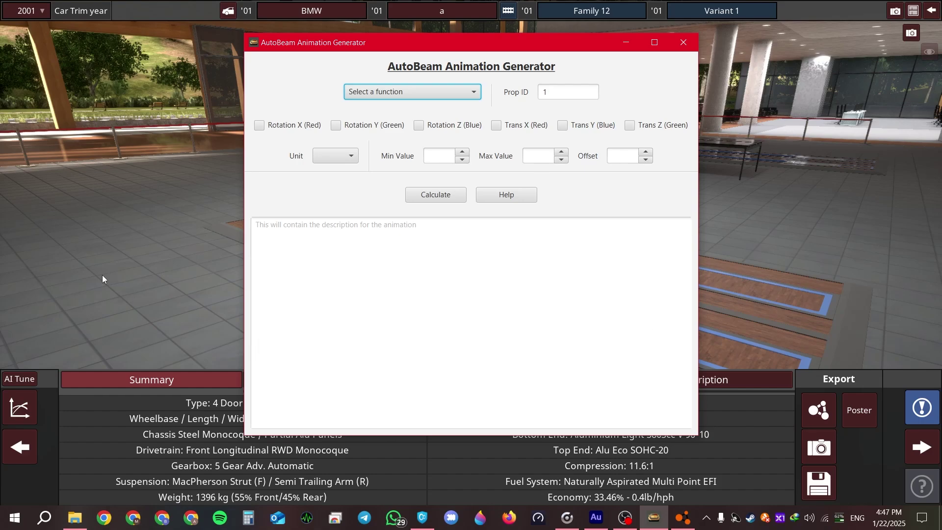
# Switch from AutoBeam back to the full-screen Automation view of the BMW
pyautogui.hotkey('alt', 'Tab')
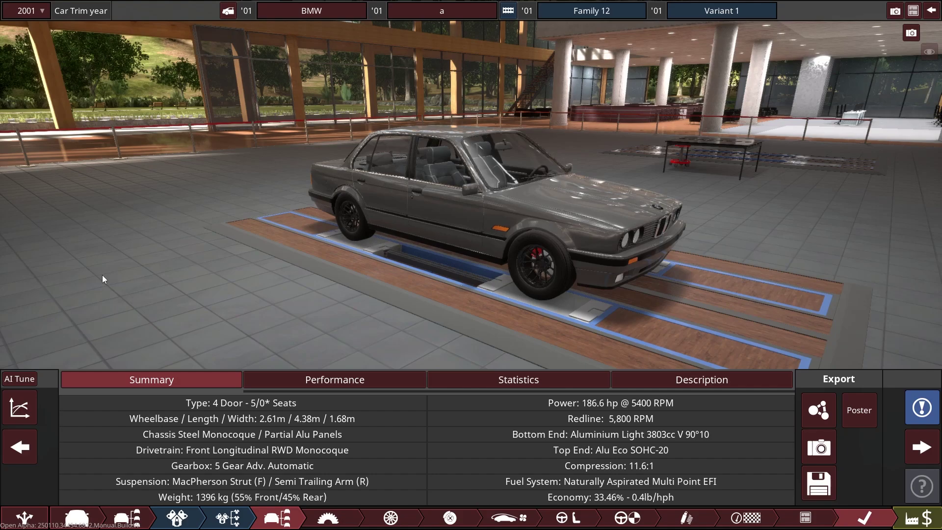
# Orbit around the BMW and zoom into its cabin to view the steering wheel and centre console
pyautogui.moveTo(107, 275); pyautogui.dragTo(461, 329)
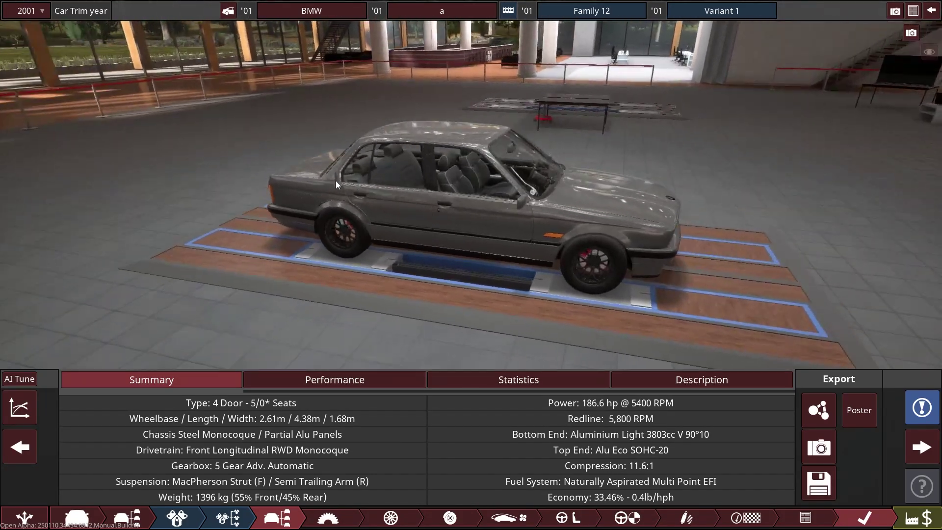
pyautogui.moveTo(336, 180); pyautogui.dragTo(569, 281)
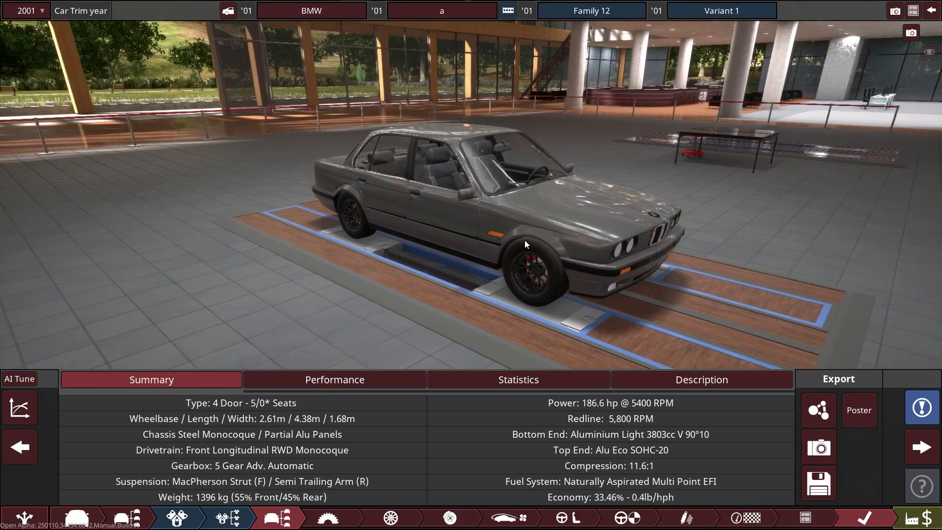
pyautogui.moveTo(525, 240); pyautogui.dragTo(430, 236)
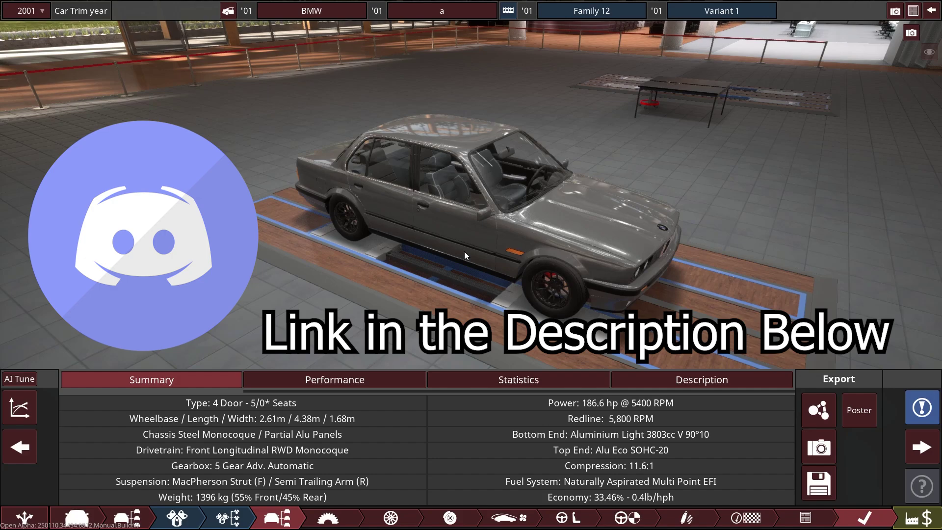
pyautogui.moveTo(465, 251); pyautogui.dragTo(462, 295)
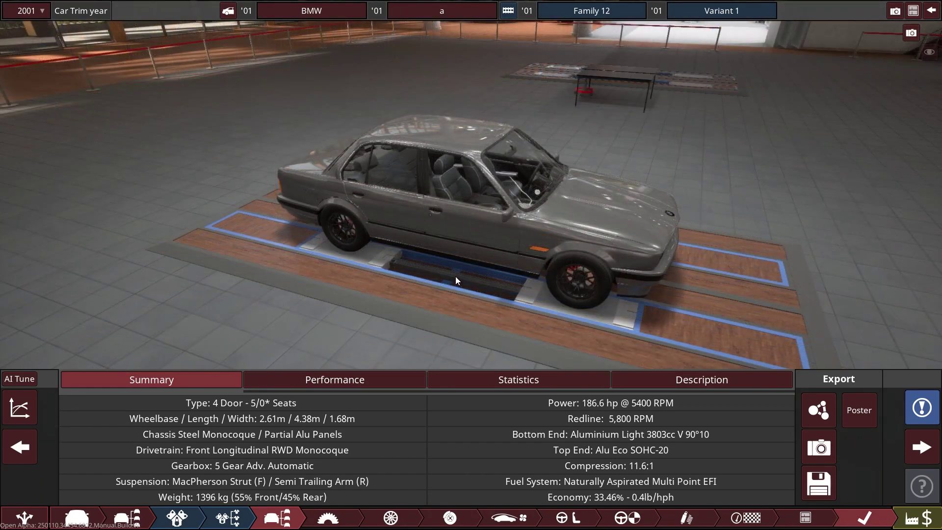
pyautogui.scroll(5, 455, 277)
pyautogui.moveTo(452, 273); pyautogui.dragTo(462, 220)
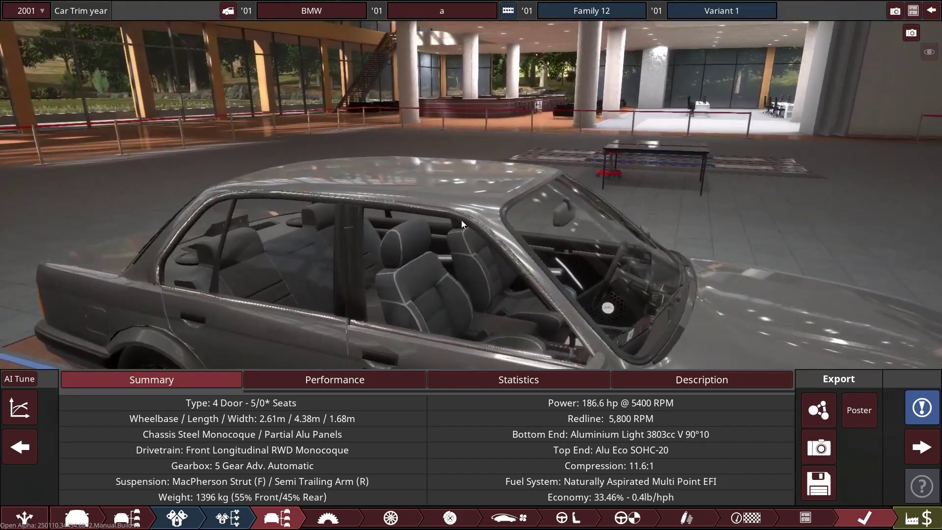
pyautogui.scroll(5, 543, 214)
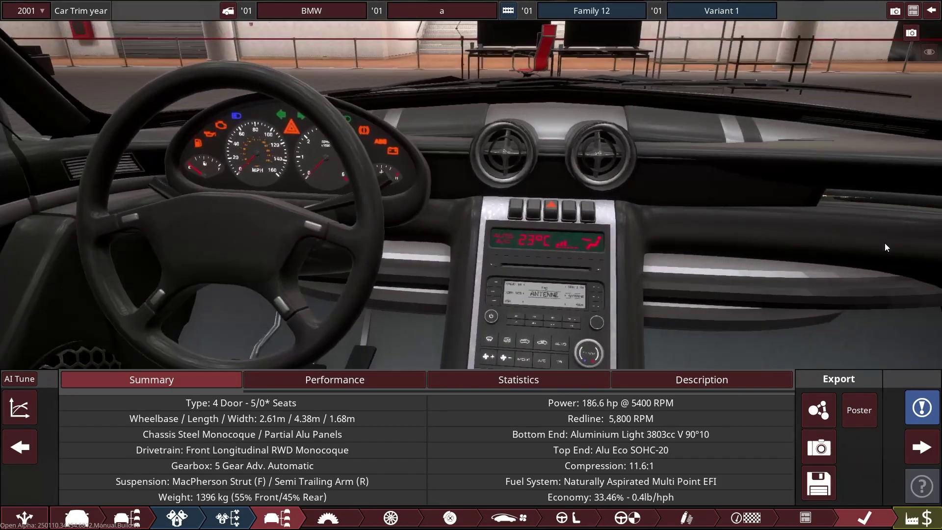
pyautogui.moveTo(884, 243); pyautogui.dragTo(759, 245)
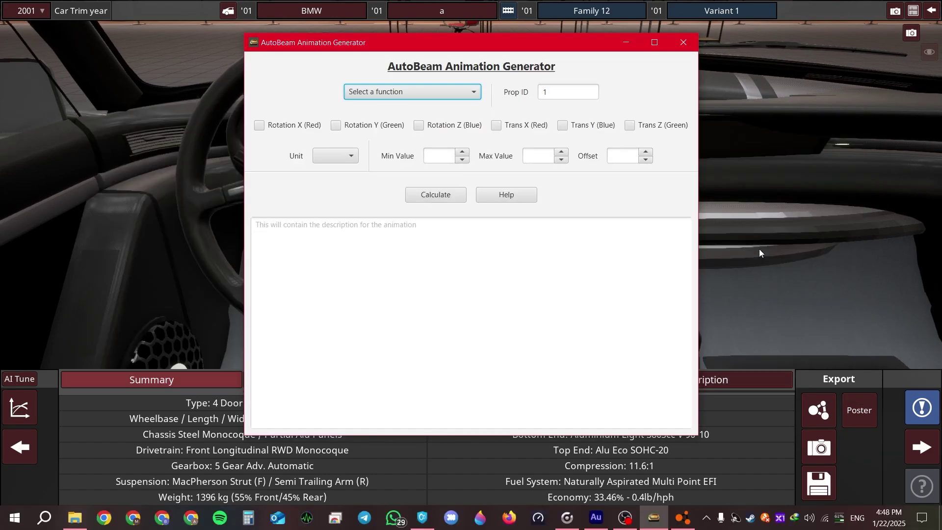
# Browse the 'Select a function' list without picking one, then return to the Automation cockpit
pyautogui.click(447, 96)
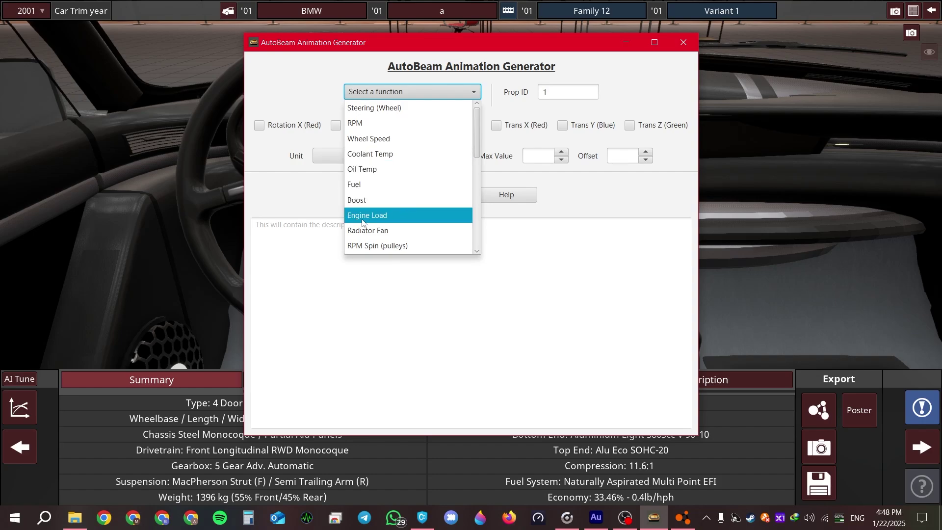
pyautogui.scroll(-5, 412, 219)
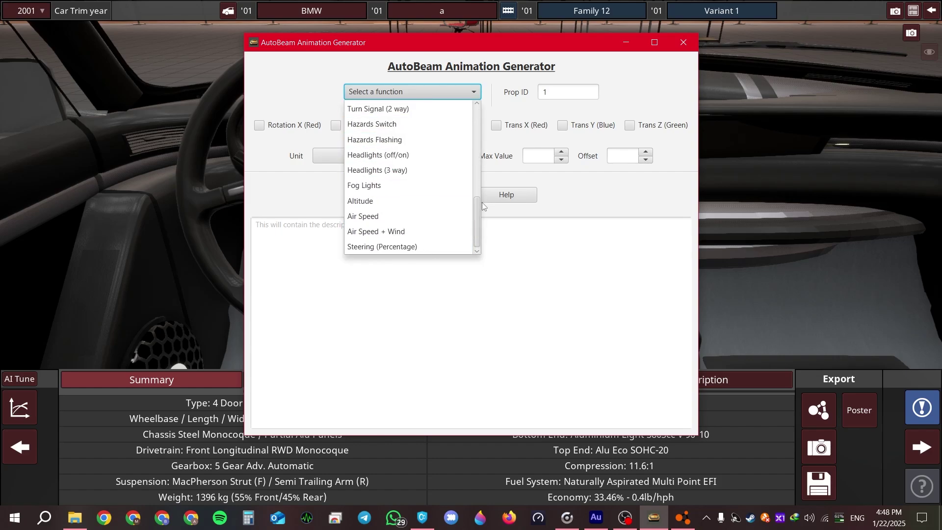
pyautogui.moveTo(479, 212); pyautogui.dragTo(469, 116)
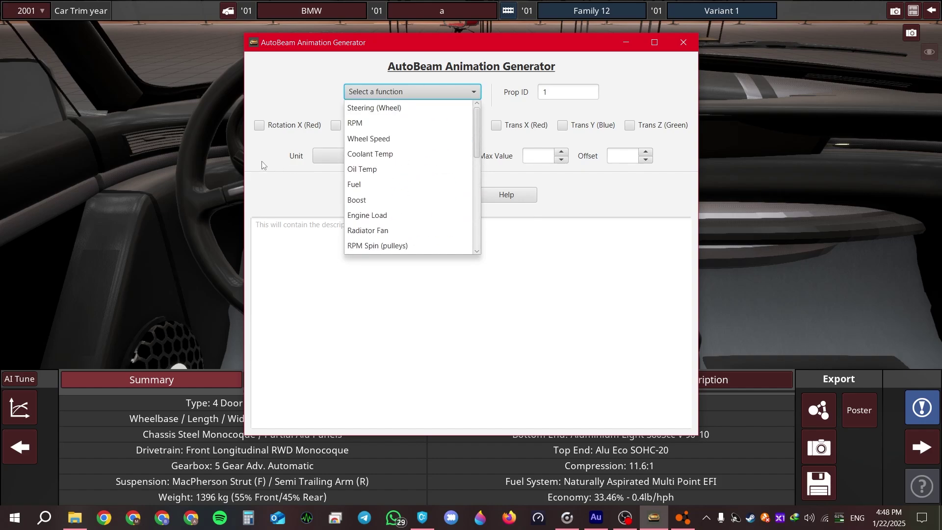
pyautogui.hotkey('alt', 'Tab')
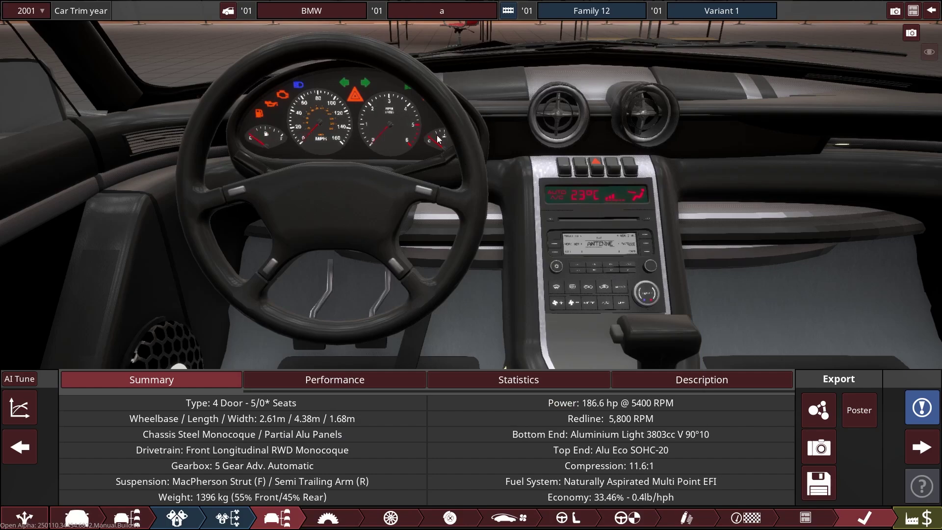
# Zoom the cabin camera and turn it toward the centre console
pyautogui.scroll(3, 446, 148)
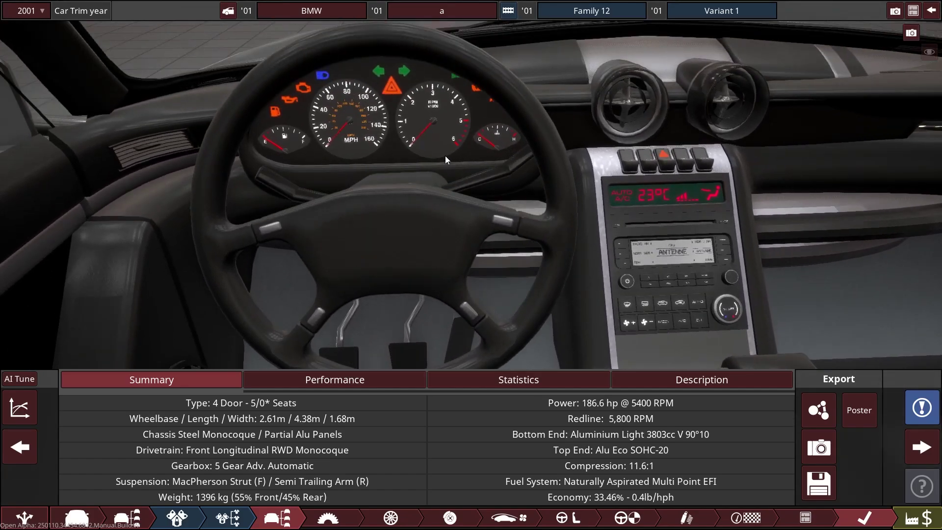
pyautogui.scroll(-3, 445, 155)
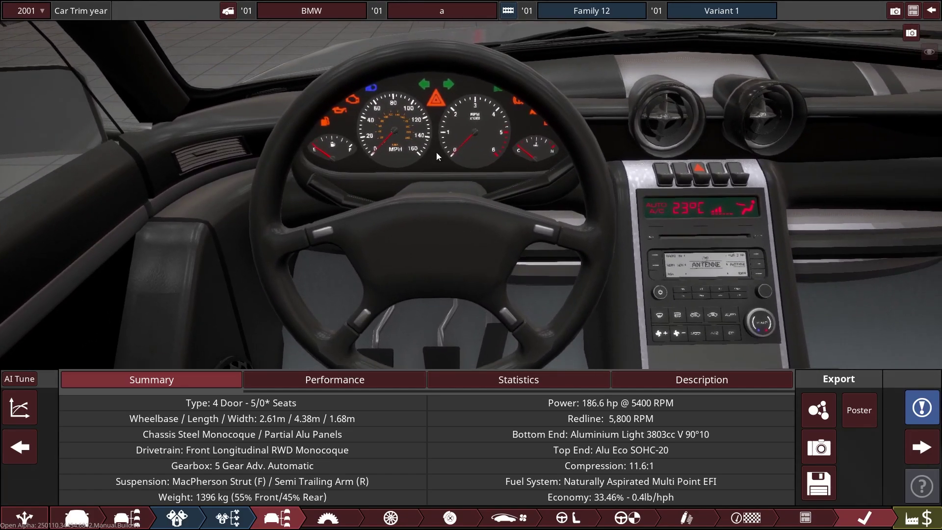
pyautogui.moveTo(436, 152); pyautogui.dragTo(556, 168)
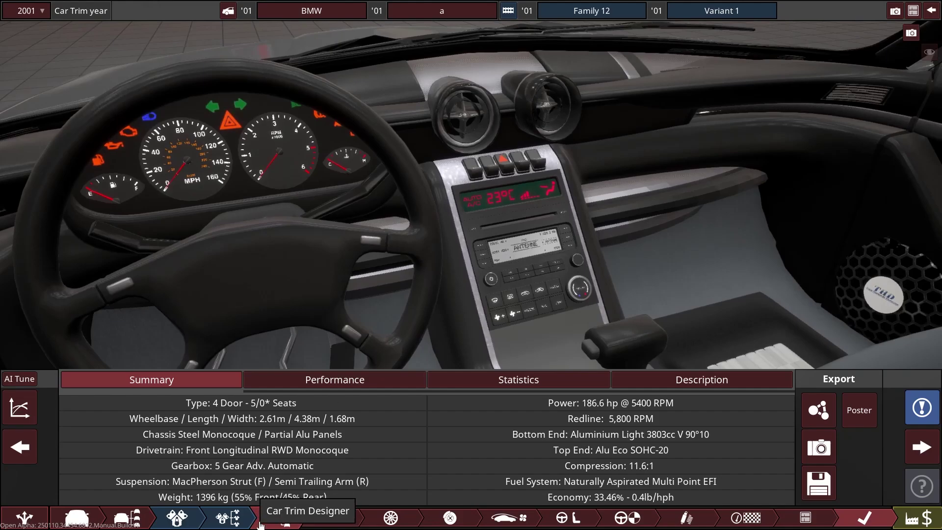
# Open the trim designer's fixtures editor and scroll the fixture list down to items 127–135
pyautogui.click(139, 524)
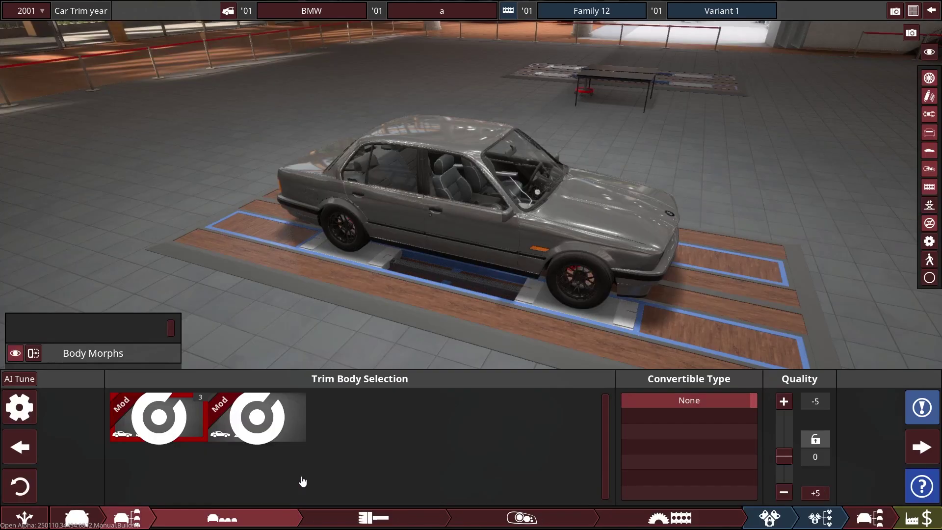
pyautogui.click(505, 519)
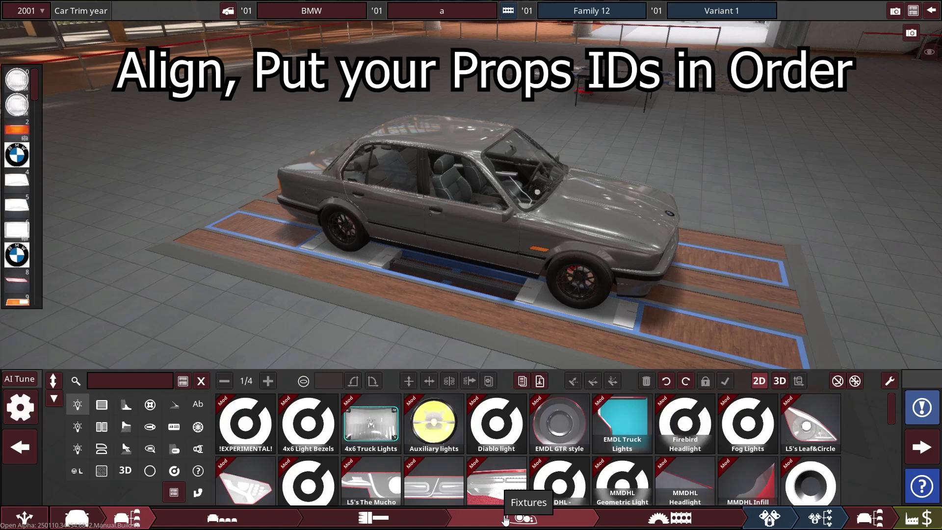
pyautogui.moveTo(329, 264); pyautogui.dragTo(486, 214)
pyautogui.scroll(10, 544, 222)
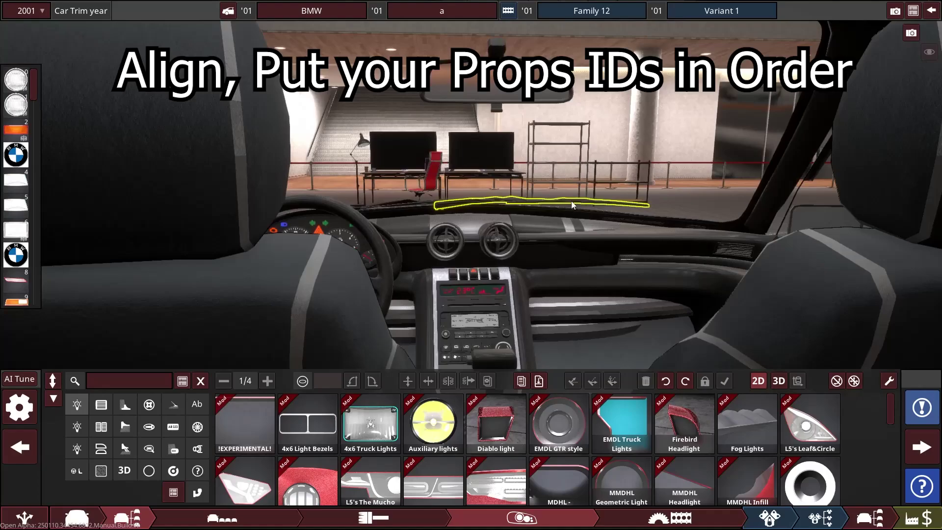
pyautogui.scroll(8, 571, 205)
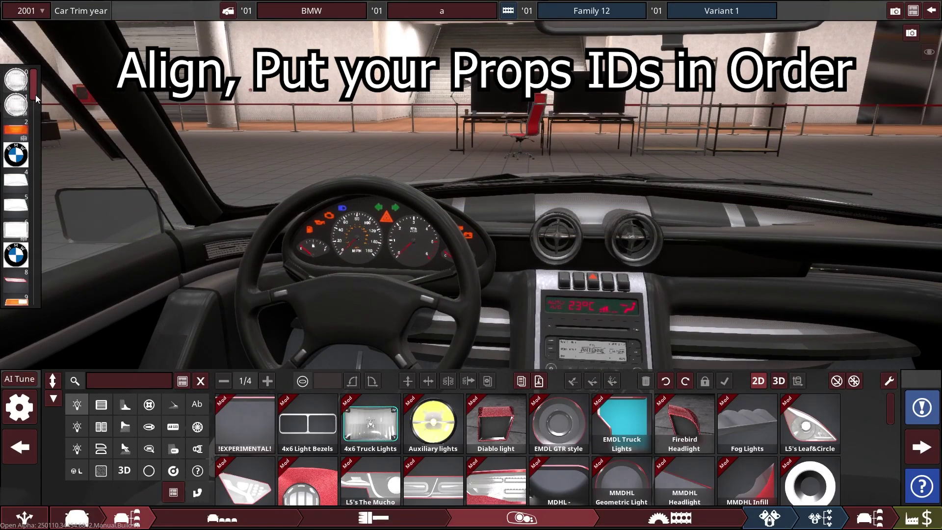
pyautogui.moveTo(35, 95); pyautogui.dragTo(47, 315)
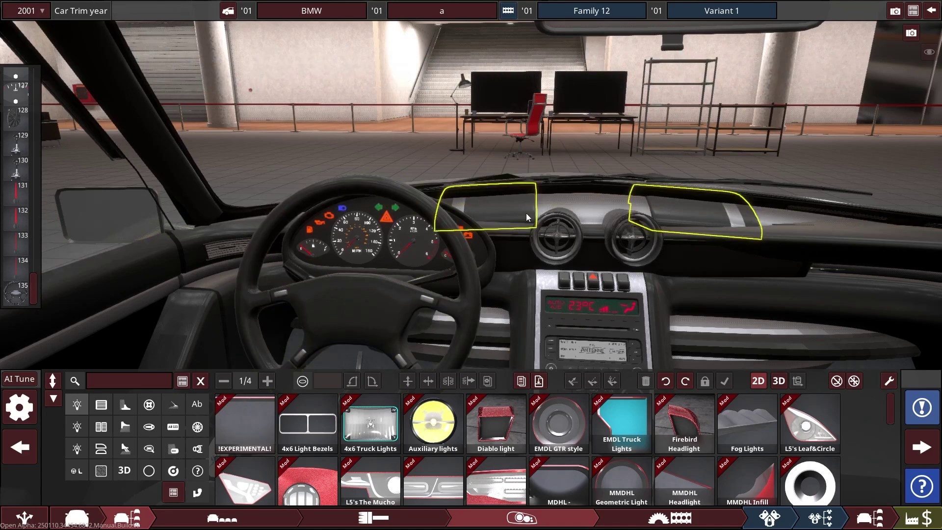
# Zoom the interior camera in on the steering wheel and instrument gauges
pyautogui.scroll(3, 527, 216)
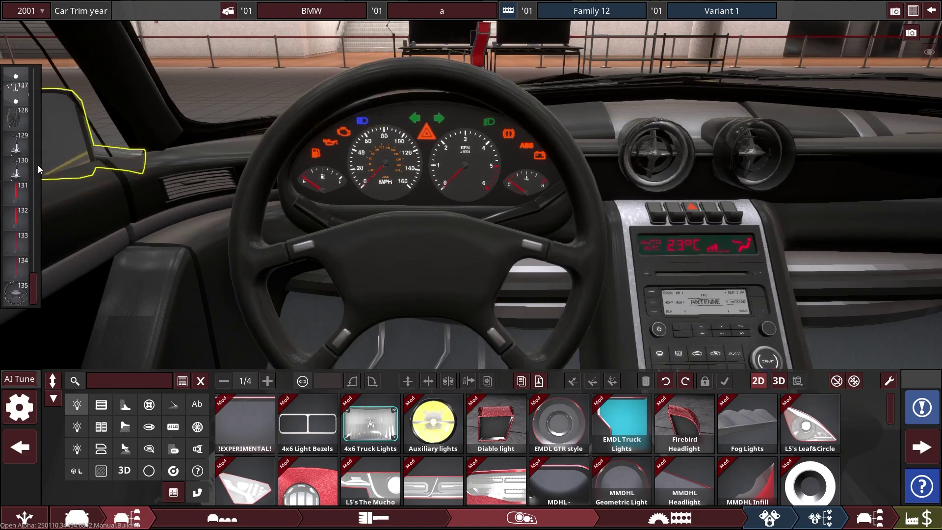
# Select steering-wheel fixture 135 and orbit around the column to check its rotation axis
pyautogui.click(20, 295)
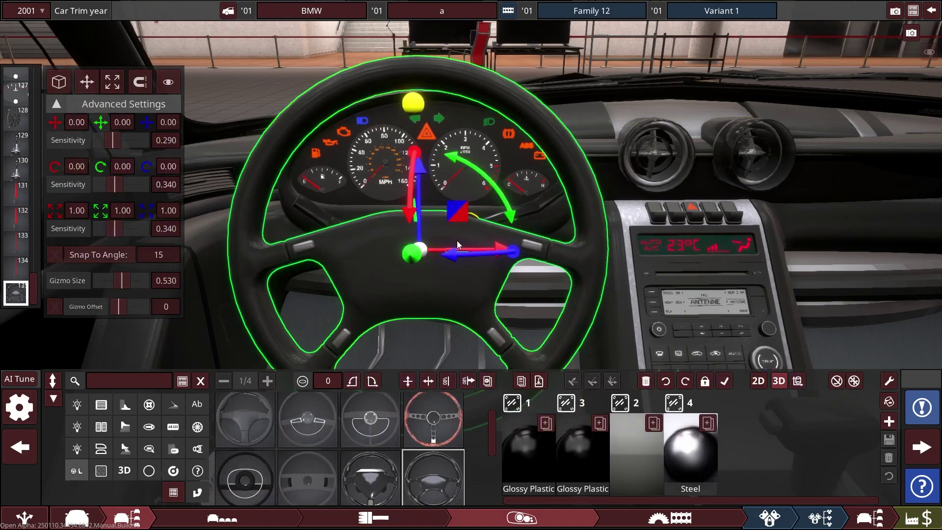
pyautogui.moveTo(88, 345); pyautogui.dragTo(429, 189)
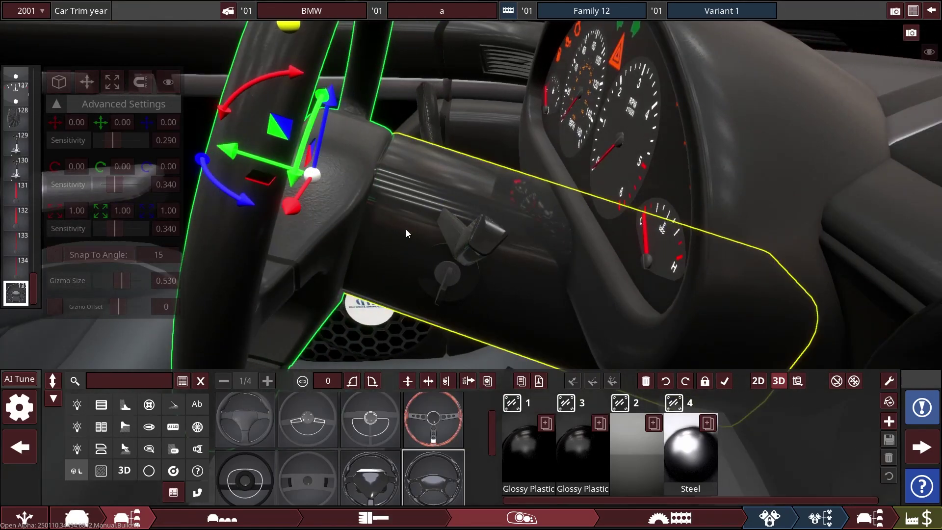
pyautogui.moveTo(368, 219); pyautogui.dragTo(389, 219)
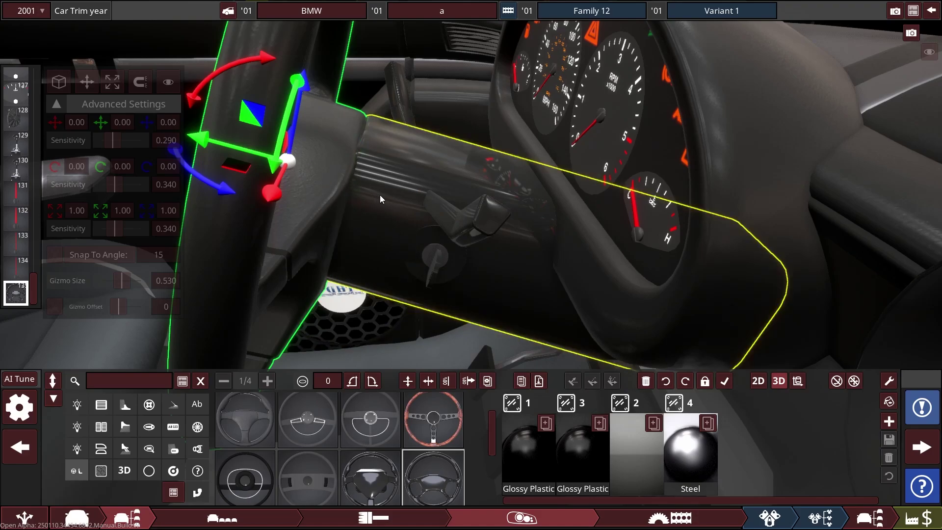
pyautogui.moveTo(340, 190); pyautogui.dragTo(361, 197)
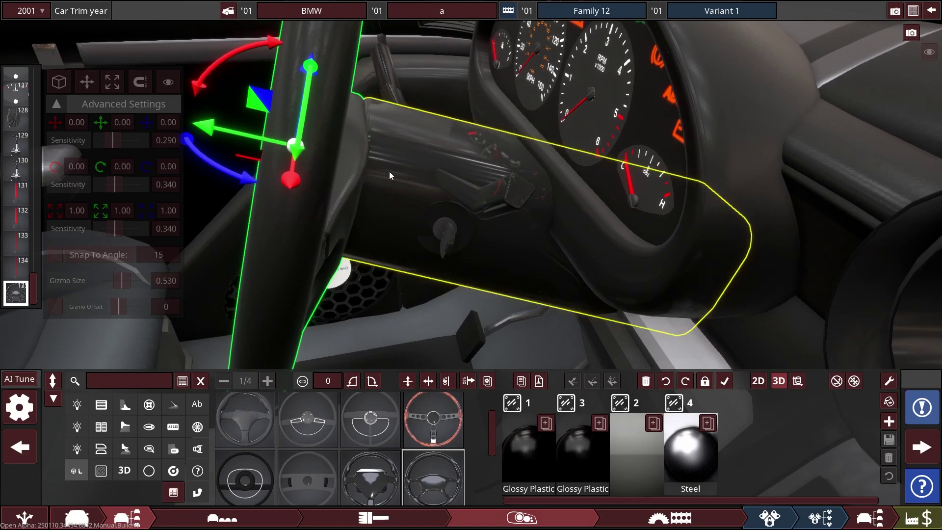
pyautogui.moveTo(371, 204); pyautogui.dragTo(640, 181)
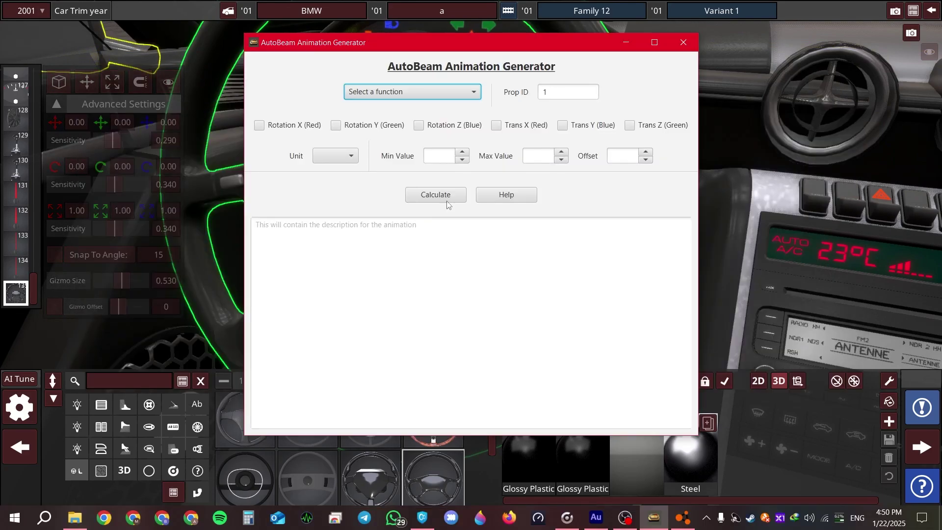
# Generate a counter-clockwise Steering (Wheel) line for Prop ID 135 and copy the output
pyautogui.click(399, 95)
pyautogui.click(390, 113)
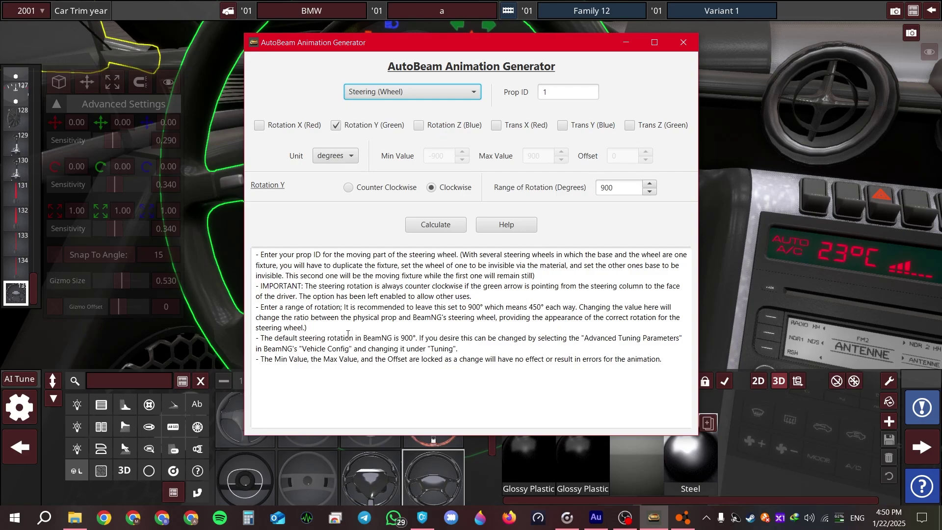
pyautogui.moveTo(574, 95); pyautogui.dragTo(538, 96)
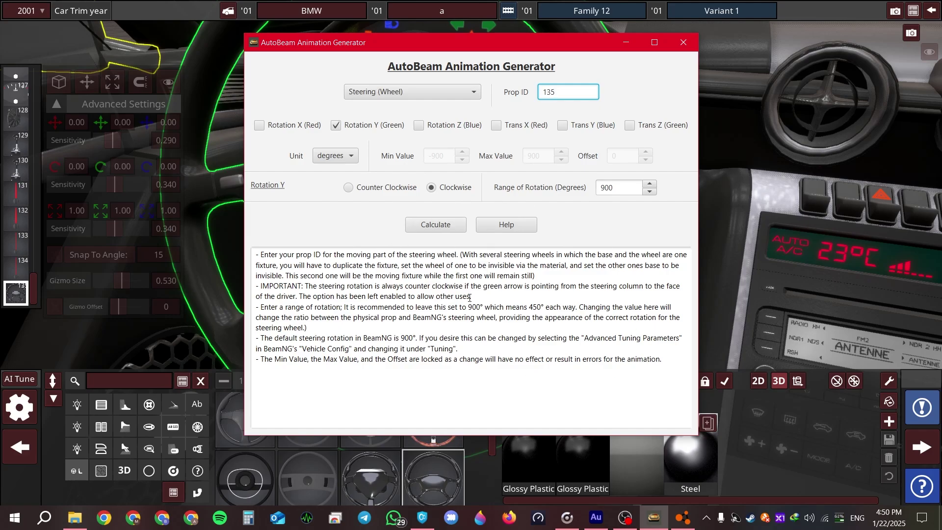
pyautogui.click(348, 188)
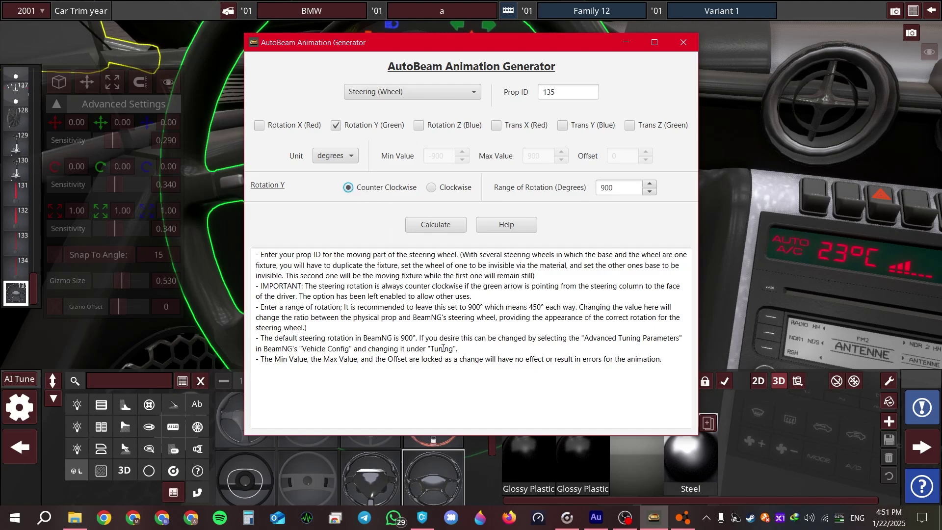
pyautogui.click(428, 225)
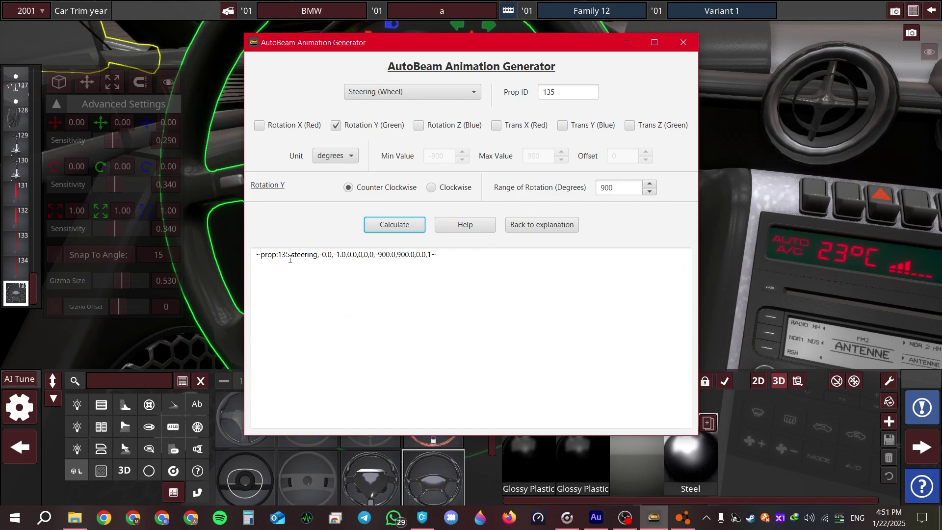
pyautogui.tripleClick(459, 276)
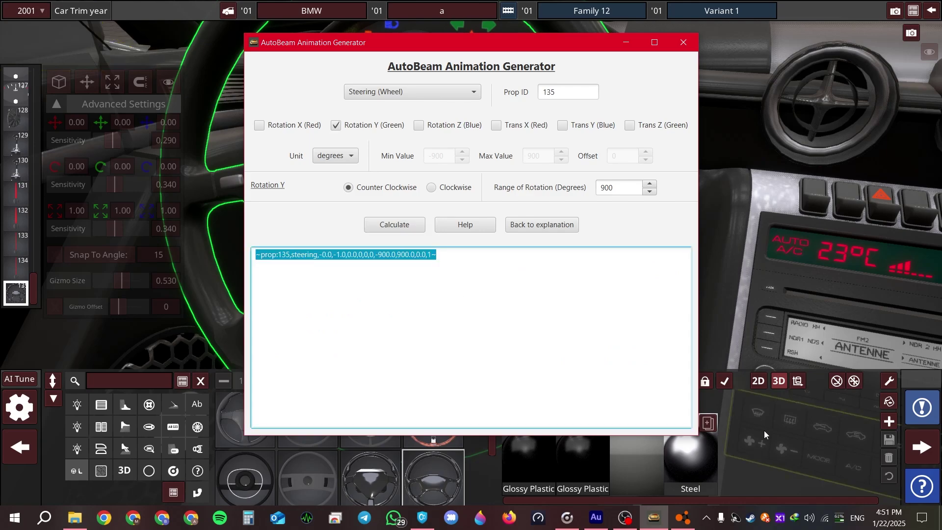
pyautogui.click(772, 441)
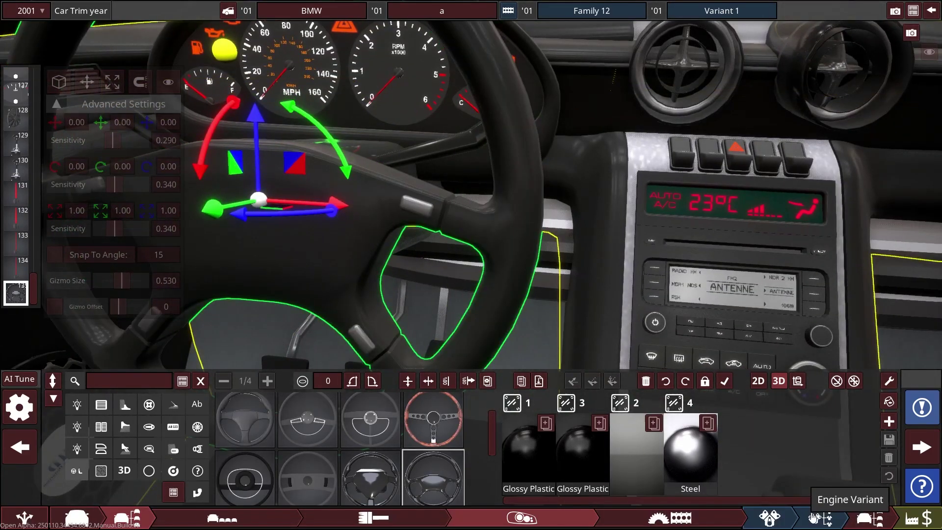
# Open the Summary stage's Description tab, which lists the prop 135 steering line above props 134–130
pyautogui.click(860, 519)
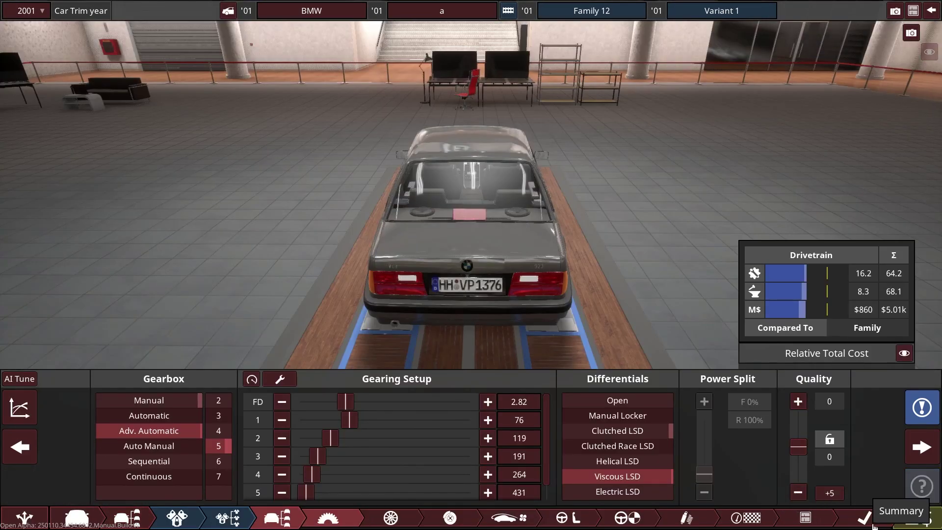
pyautogui.click(907, 520)
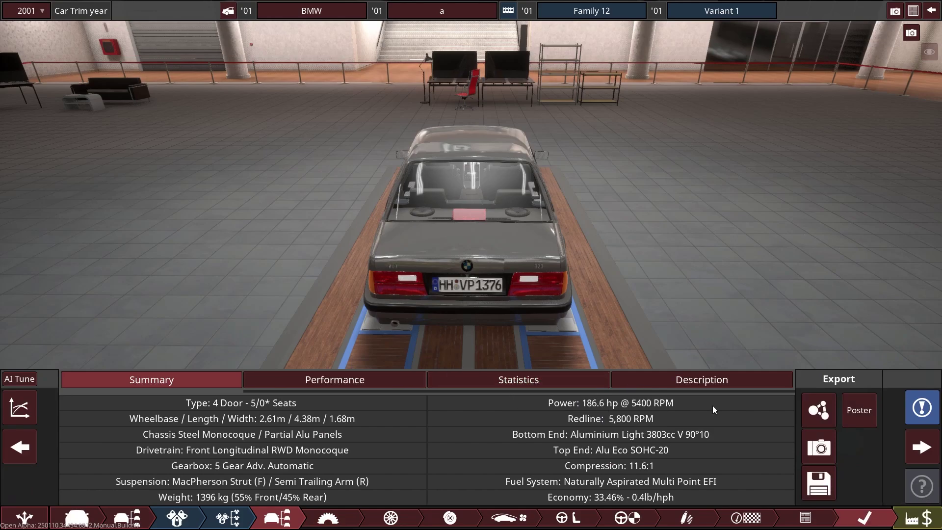
pyautogui.click(709, 388)
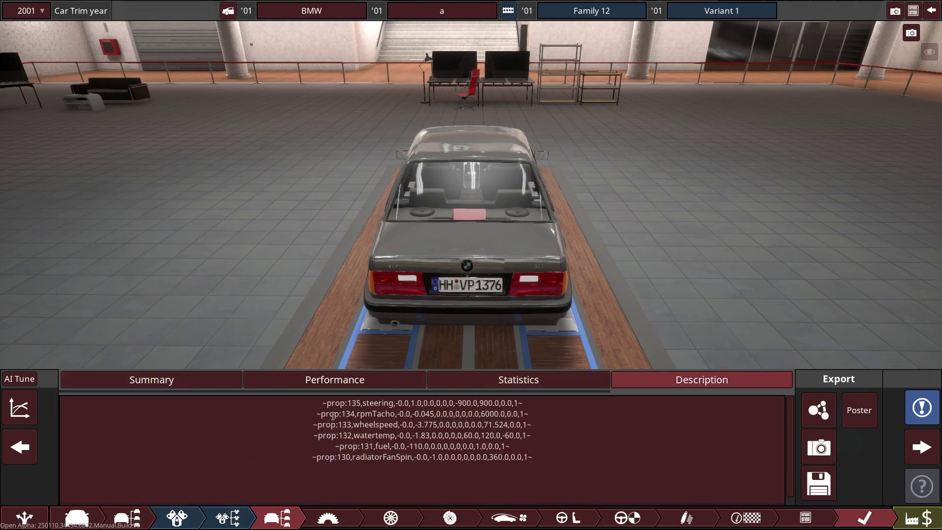